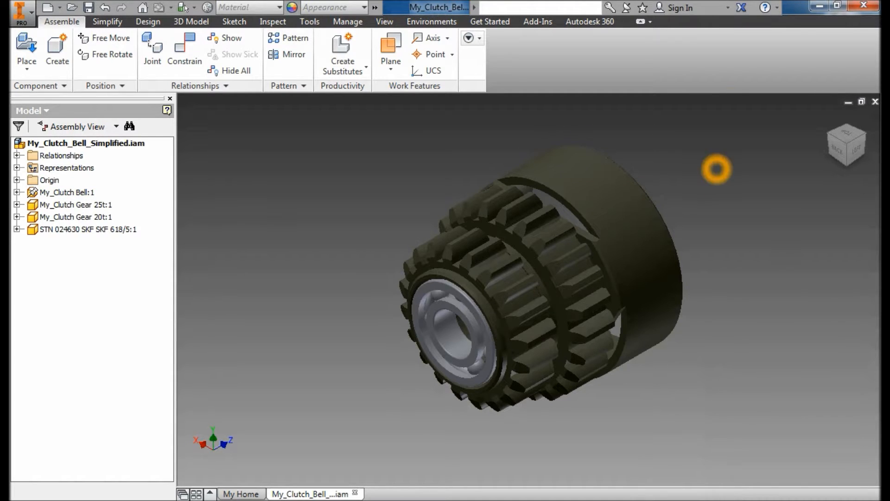
Launch the iBOM application for the clutch bell assembly
{"action": "left_click", "coordinate": [741, 8]}
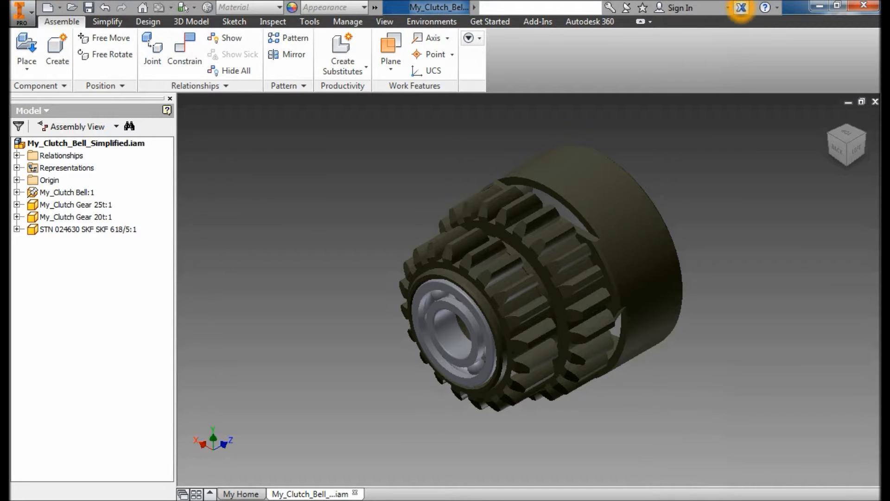
{"action": "left_click", "coordinate": [742, 8]}
{"action": "left_click", "coordinate": [742, 8]}
{"action": "left_click", "coordinate": [365, 500]}
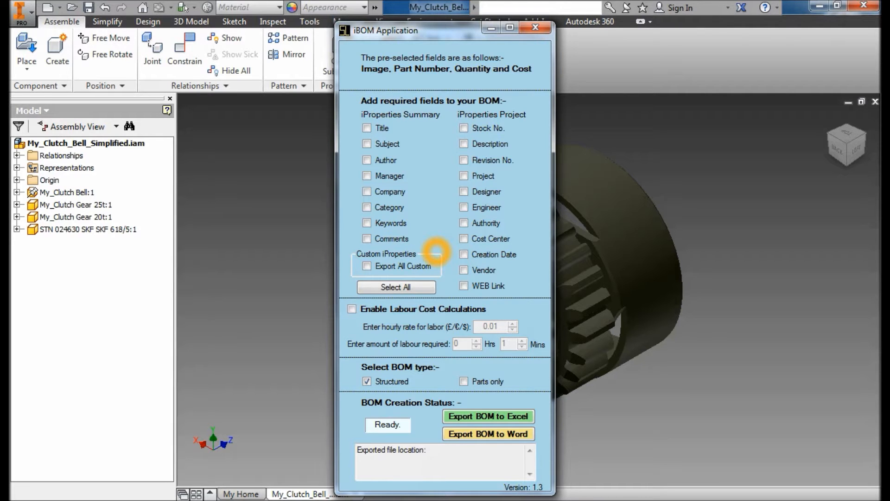
Examine the Summary and Project iProperties of the My_Clutch Bell part, with the iBOM window out of the way
{"action": "left_click", "coordinate": [491, 29]}
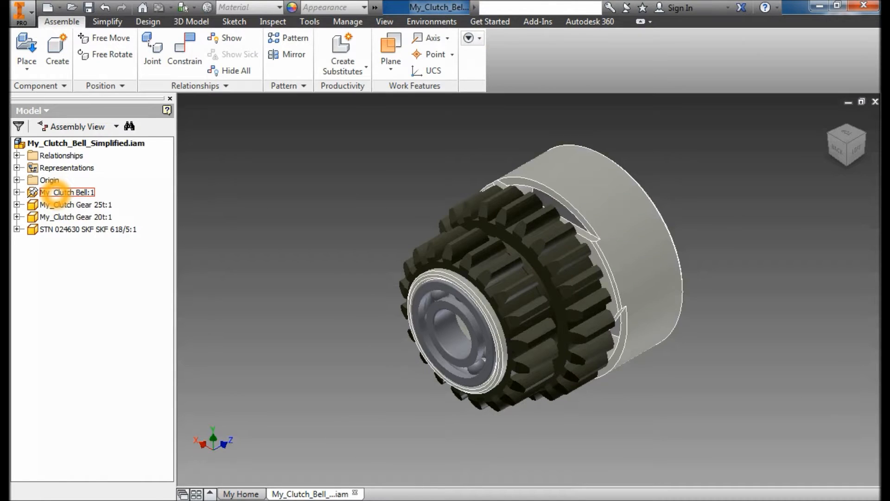
{"action": "right_click", "coordinate": [52, 193]}
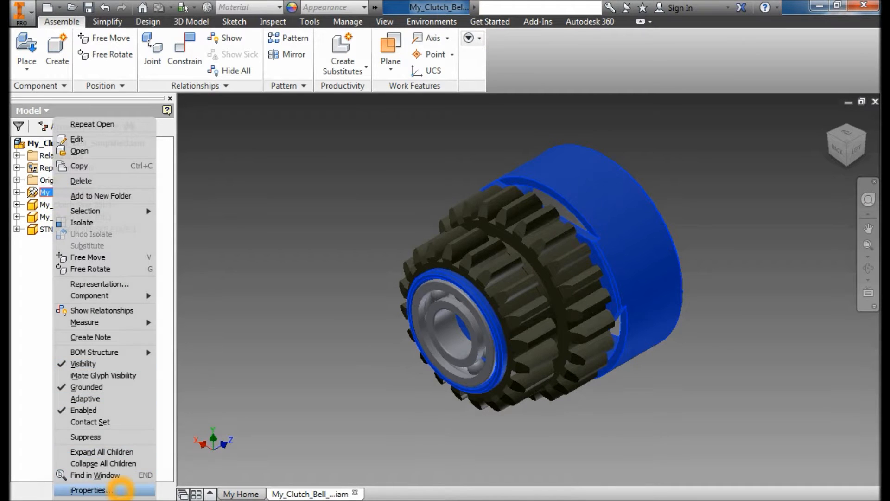
{"action": "left_click", "coordinate": [118, 489]}
{"action": "left_click", "coordinate": [350, 70]}
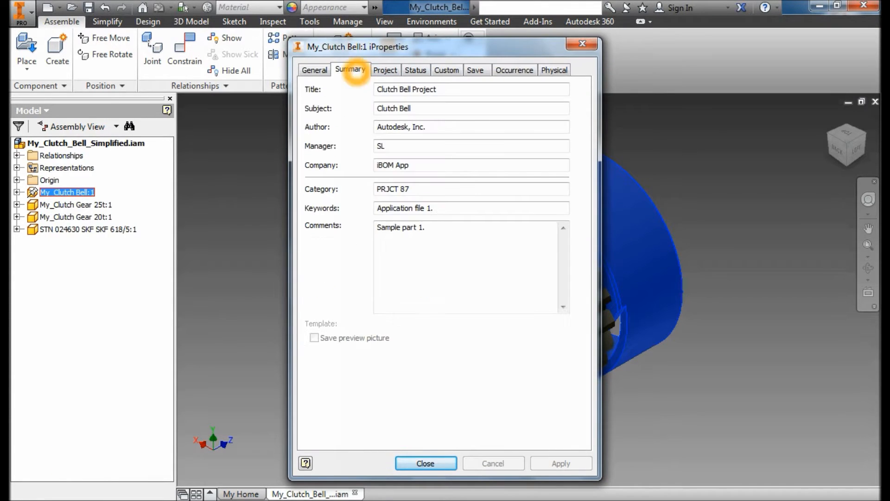
{"action": "left_click", "coordinate": [385, 69]}
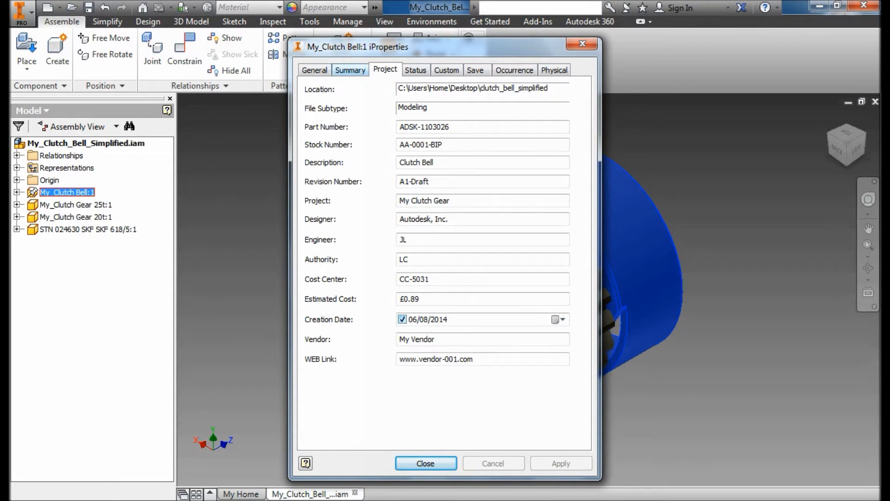
{"action": "left_click", "coordinate": [350, 70]}
{"action": "left_click", "coordinate": [387, 70]}
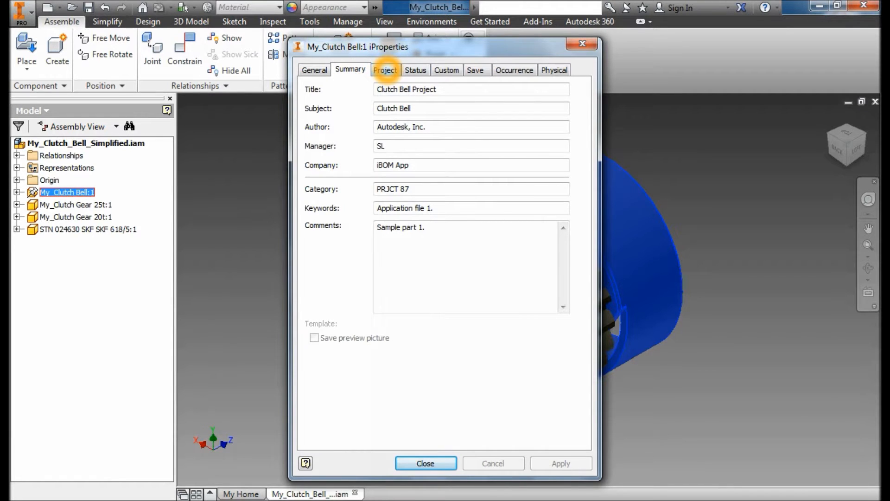
{"action": "left_click", "coordinate": [363, 69]}
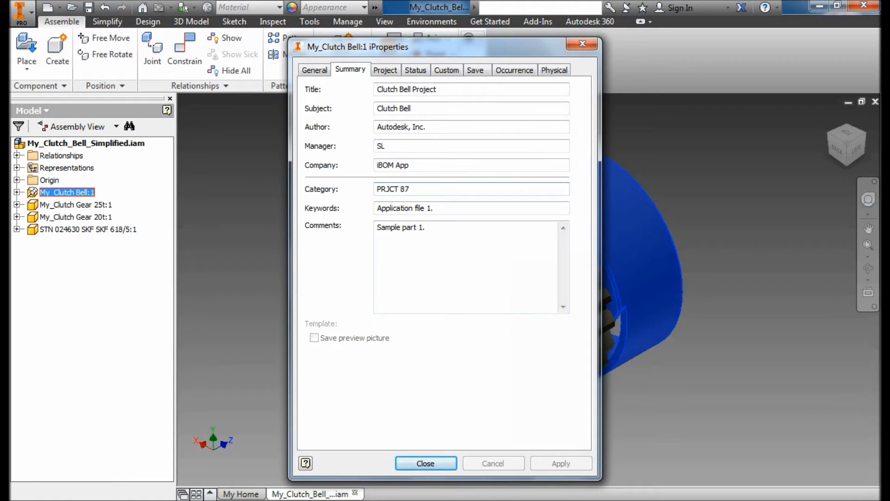
{"action": "left_click", "coordinate": [421, 462]}
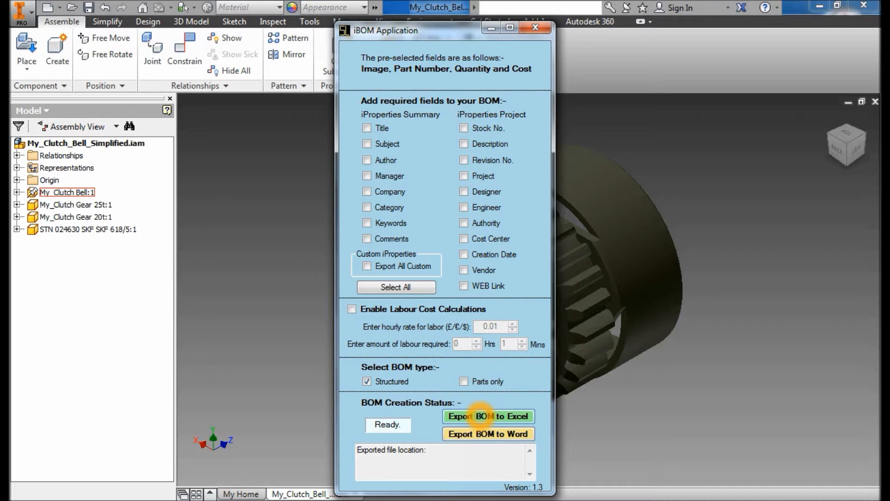
Export the structured BOM to Excel with only the pre-selected fields and open the resulting workbook
{"action": "left_click", "coordinate": [480, 416]}
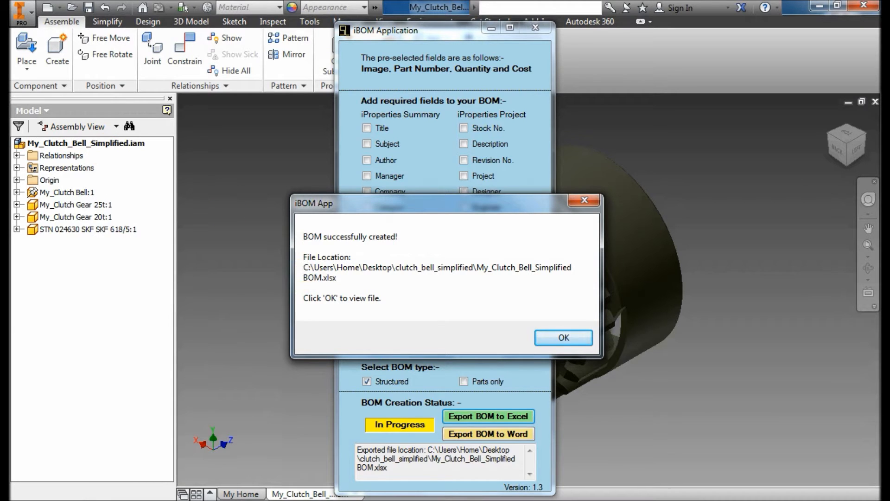
{"action": "left_click", "coordinate": [562, 338]}
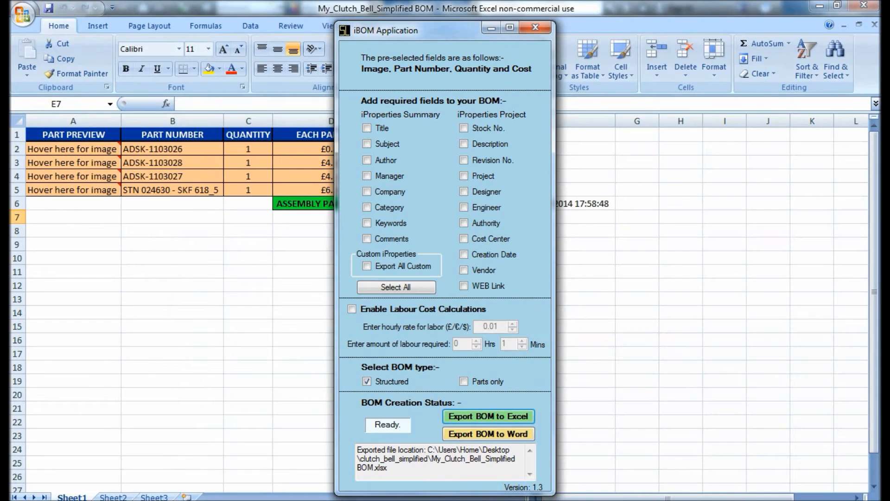
{"action": "left_click", "coordinate": [768, 326]}
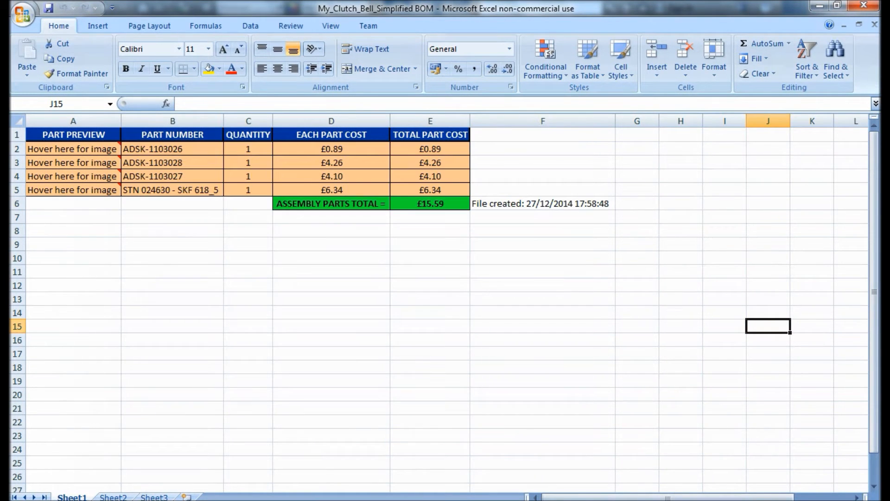
View the part preview images embedded in the exported BOM
{"action": "mouse_move", "coordinate": [80, 149]}
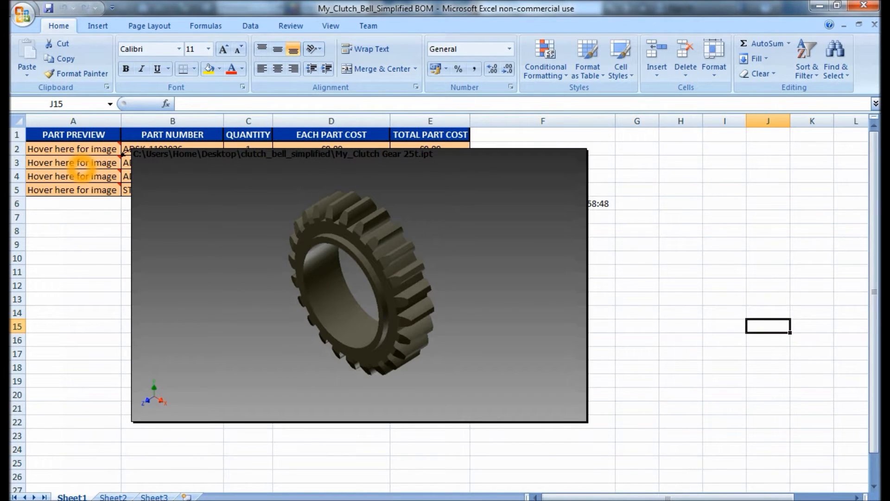
{"action": "mouse_move", "coordinate": [81, 178]}
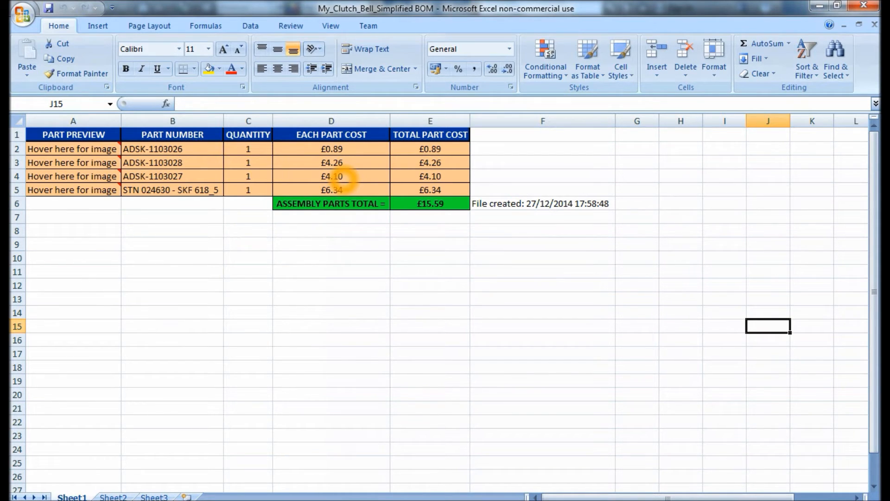
{"action": "mouse_move", "coordinate": [97, 164]}
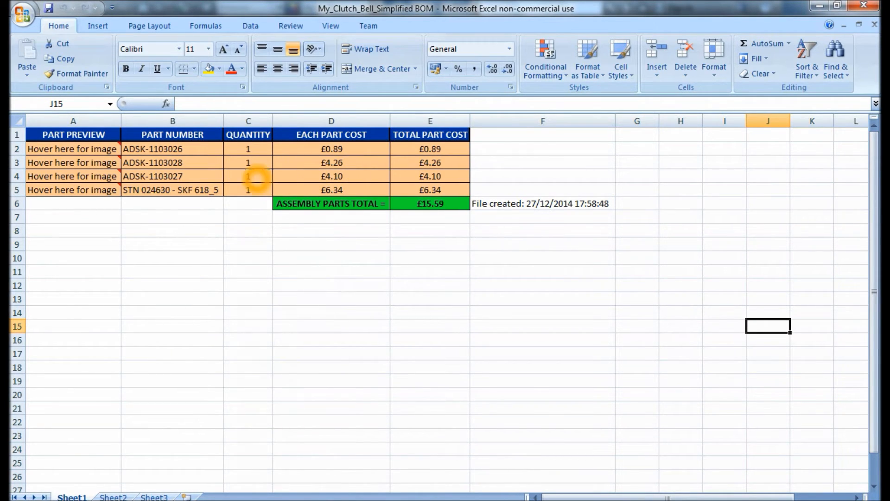
Set the quantity of part ADSK-1103027 to 5 in the BOM sheet
{"action": "left_click", "coordinate": [255, 176]}
{"action": "type", "text": "5"}
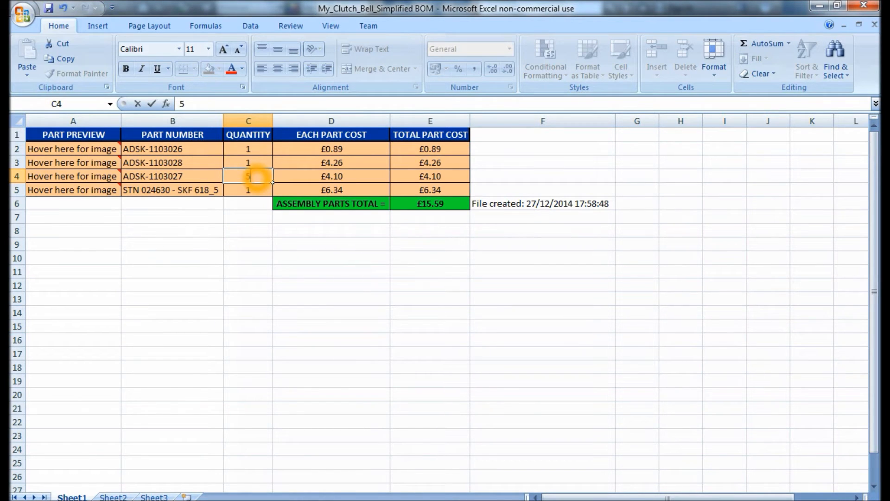
{"action": "key", "text": "Return"}
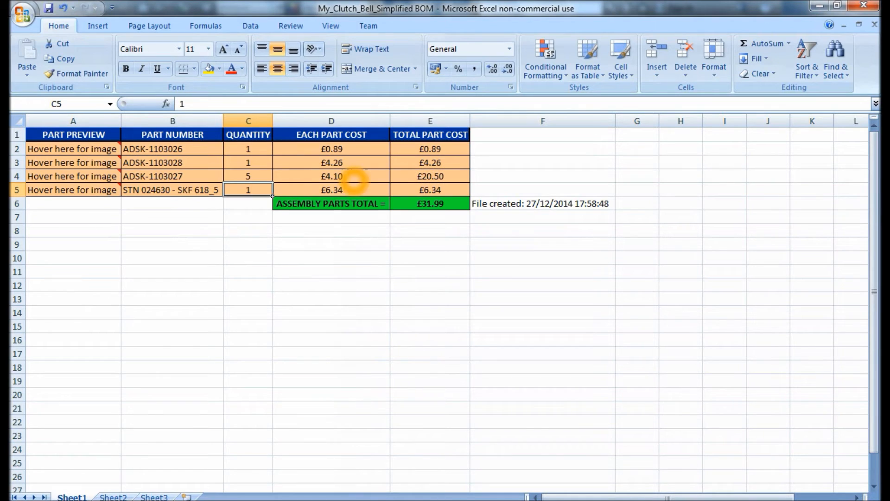
Set the each-part cost of ADSK-1103027 to £5.10 and close the BOM workbook
{"action": "left_click", "coordinate": [354, 180]}
{"action": "double_click", "coordinate": [330, 176]}
{"action": "key", "text": "BackSpace"}
{"action": "type", "text": "5"}
{"action": "left_click", "coordinate": [352, 257]}
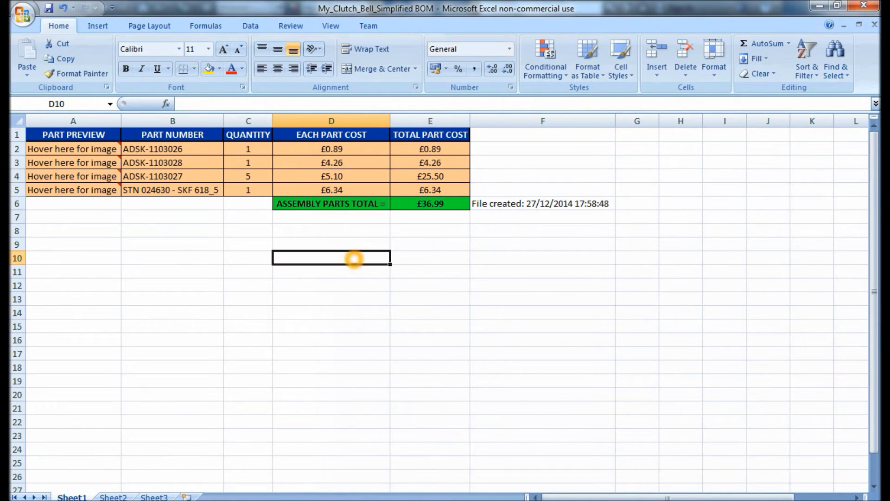
{"action": "left_click", "coordinate": [450, 242]}
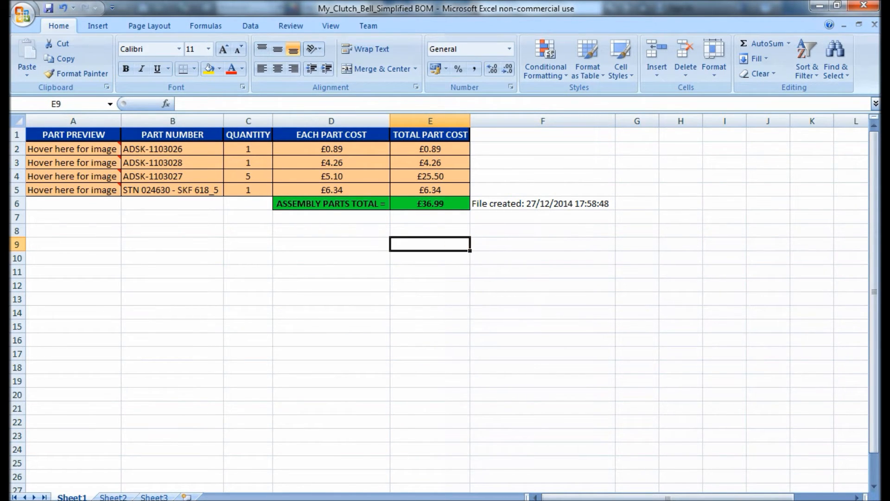
{"action": "left_click", "coordinate": [863, 5]}
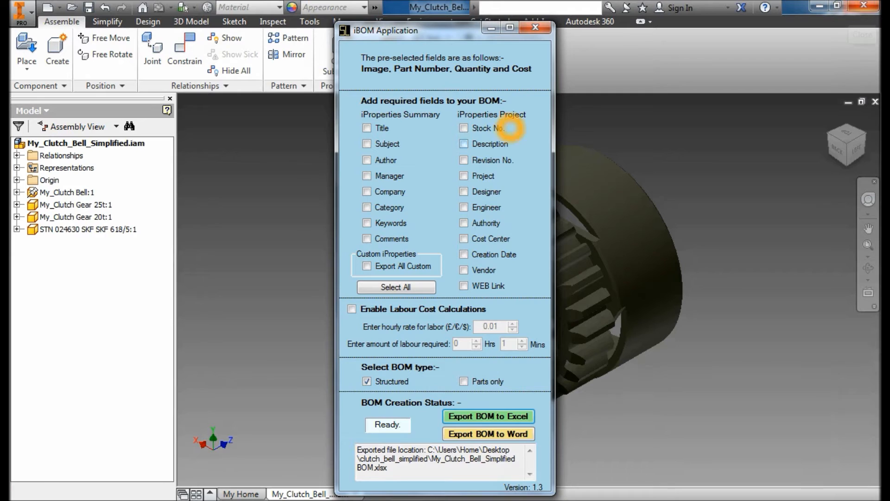
Include all iProperties Summary, Project and custom fields in the BOM
{"action": "left_click", "coordinate": [391, 287]}
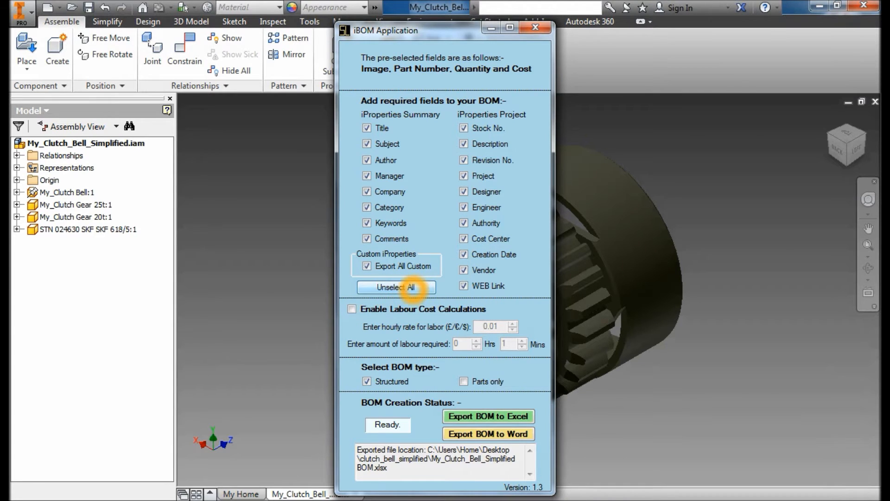
{"action": "left_click", "coordinate": [388, 238]}
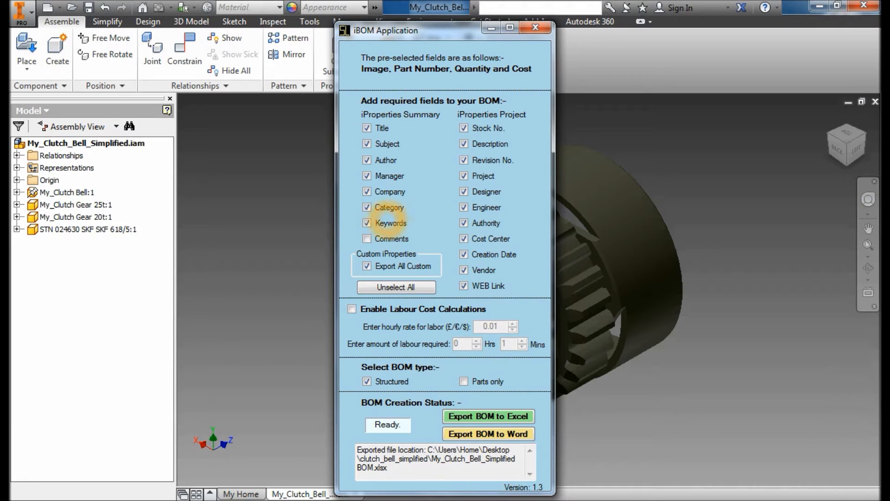
{"action": "left_click", "coordinate": [395, 287]}
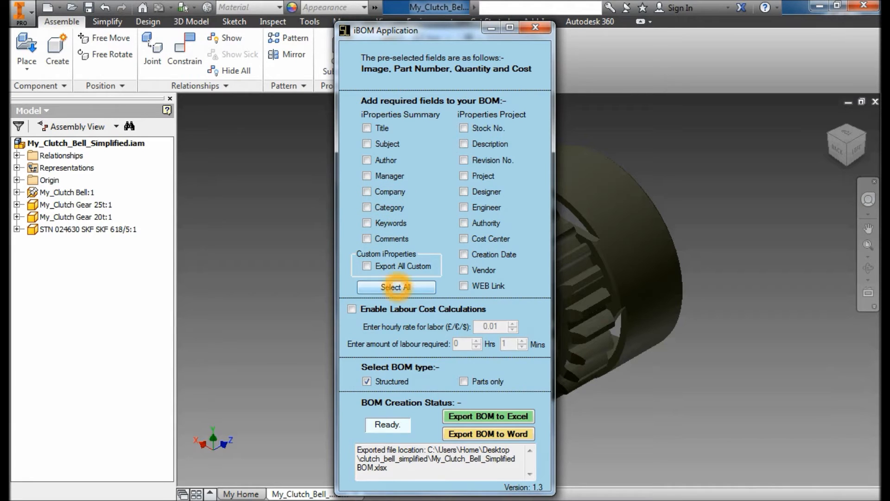
{"action": "left_click", "coordinate": [395, 287]}
{"action": "left_click", "coordinate": [395, 287]}
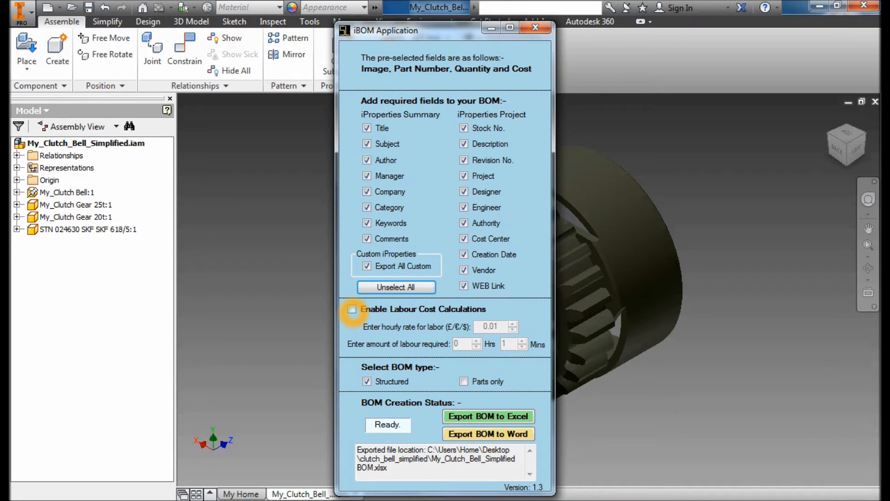
Enable labour cost calculations with an hourly rate of 25.60
{"action": "left_click", "coordinate": [353, 309]}
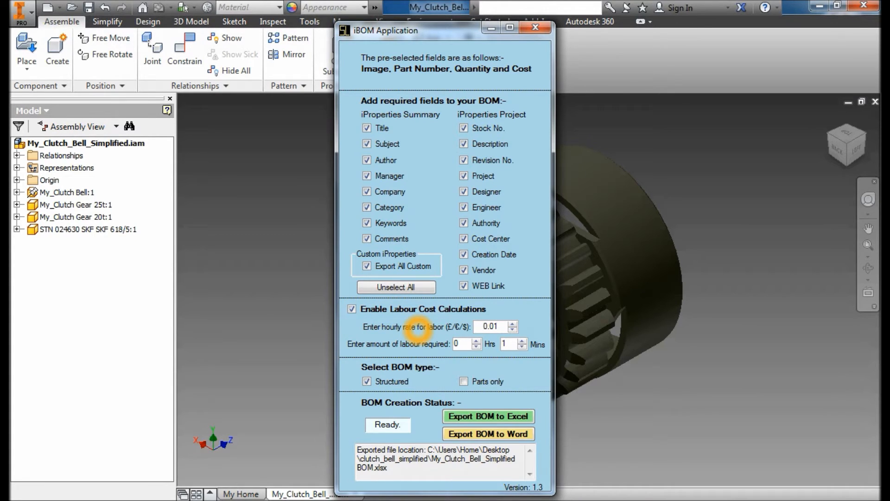
{"action": "key", "text": "Tab"}
{"action": "type", "text": "25.60"}
{"action": "left_click", "coordinate": [513, 330]}
{"action": "left_click", "coordinate": [512, 323]}
{"action": "left_click", "coordinate": [512, 323]}
{"action": "left_click", "coordinate": [512, 329]}
Set the required labour to 3 hours 15 minutes, export the BOM to Excel and open the workbook
{"action": "key", "text": "Tab"}
{"action": "type", "text": "315"}
{"action": "left_click", "coordinate": [476, 342]}
{"action": "left_click", "coordinate": [476, 346]}
{"action": "left_click", "coordinate": [522, 341]}
{"action": "left_click", "coordinate": [522, 347]}
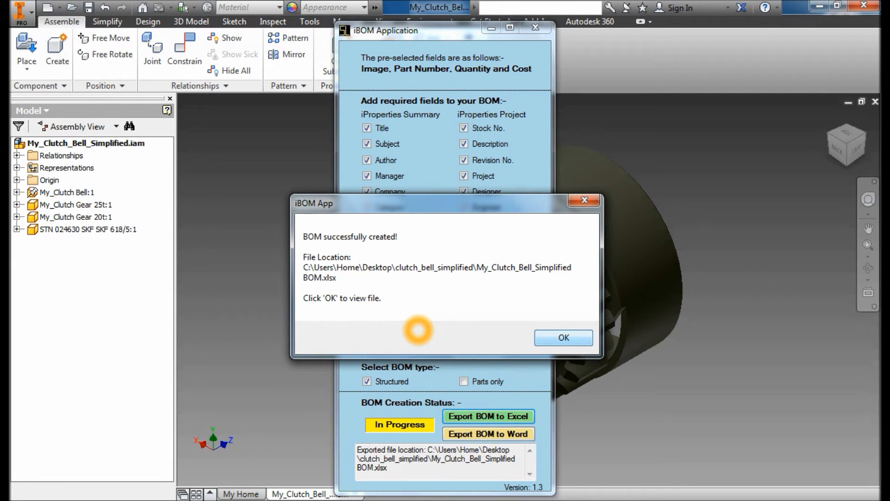
{"action": "key", "text": "Return"}
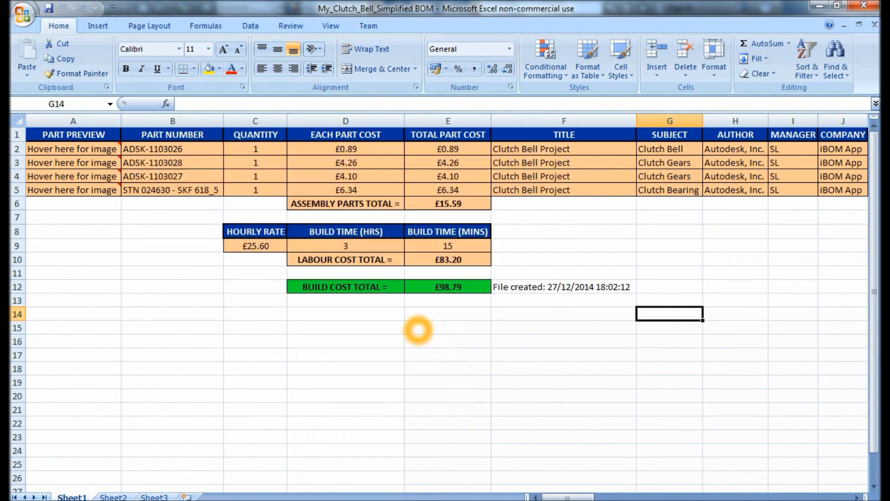
Examine all columns of the exported BOM, from the part costs through to the custom iProperties
{"action": "scroll", "coordinate": [418, 330], "scroll_direction": "right", "scroll_amount": 3}
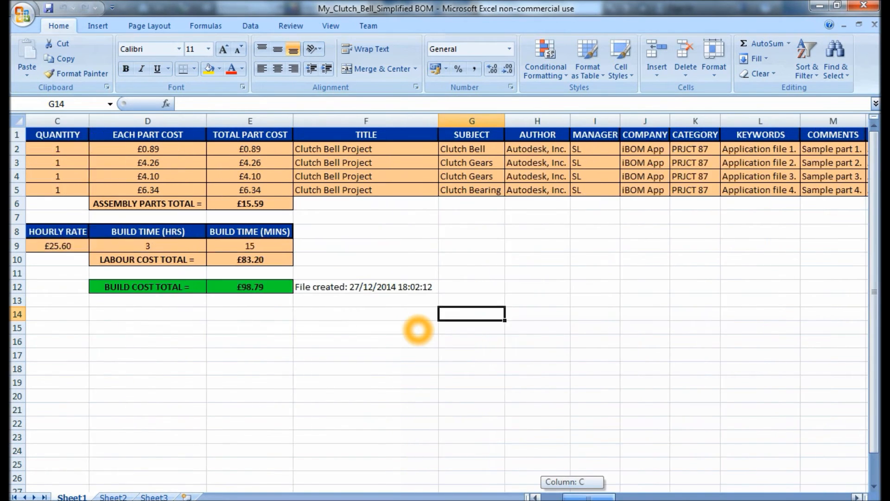
{"action": "scroll", "coordinate": [418, 330], "scroll_direction": "right", "scroll_amount": 6}
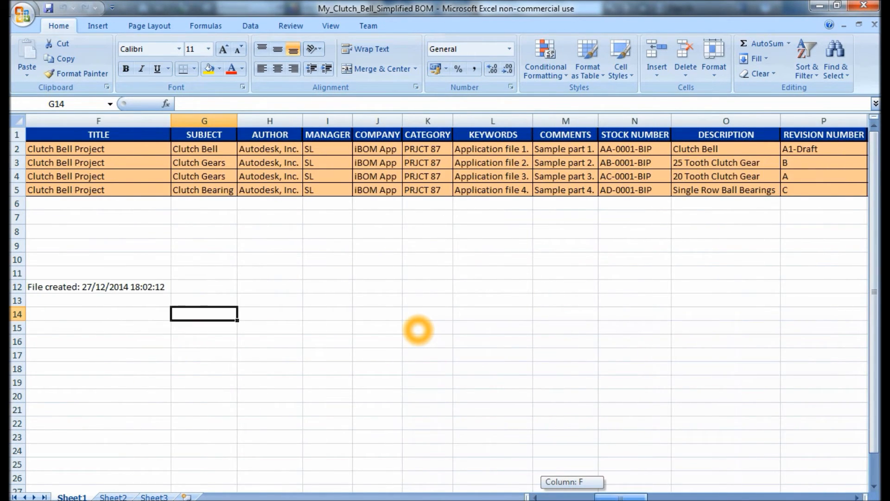
{"action": "scroll", "coordinate": [418, 330], "scroll_direction": "right", "scroll_amount": 7}
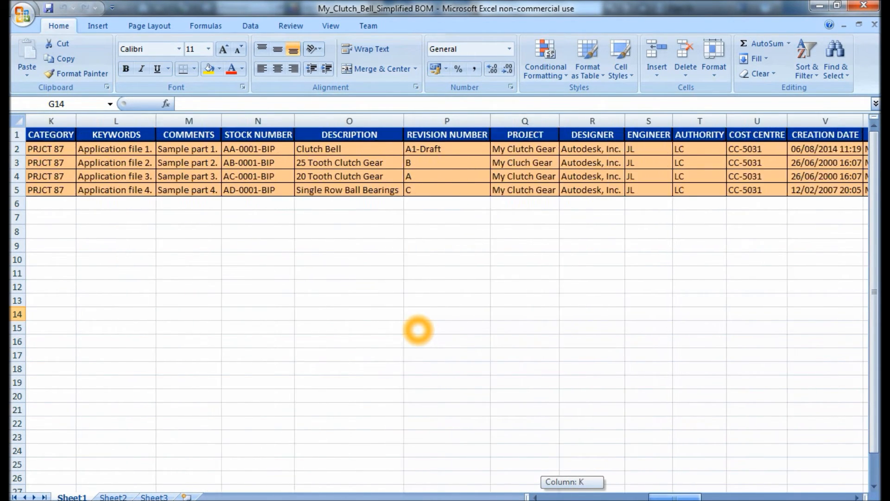
{"action": "scroll", "coordinate": [418, 330], "scroll_direction": "right", "scroll_amount": 2}
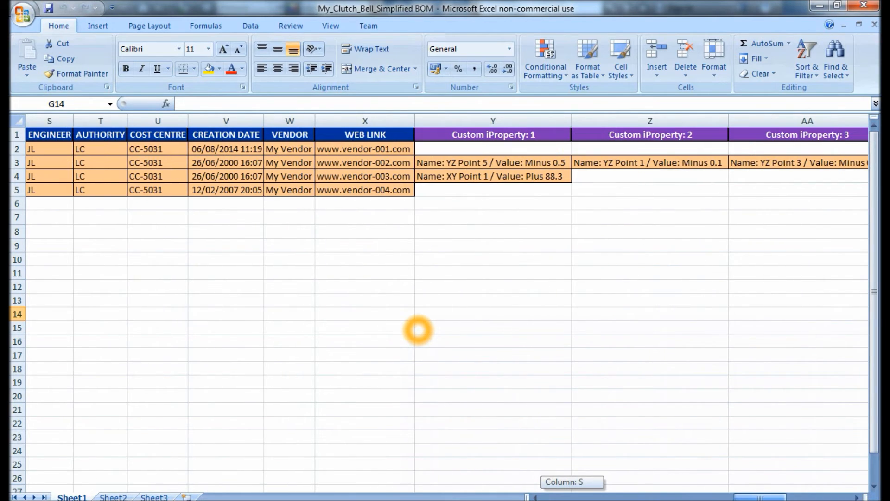
{"action": "scroll", "coordinate": [418, 330], "scroll_direction": "right", "scroll_amount": 2}
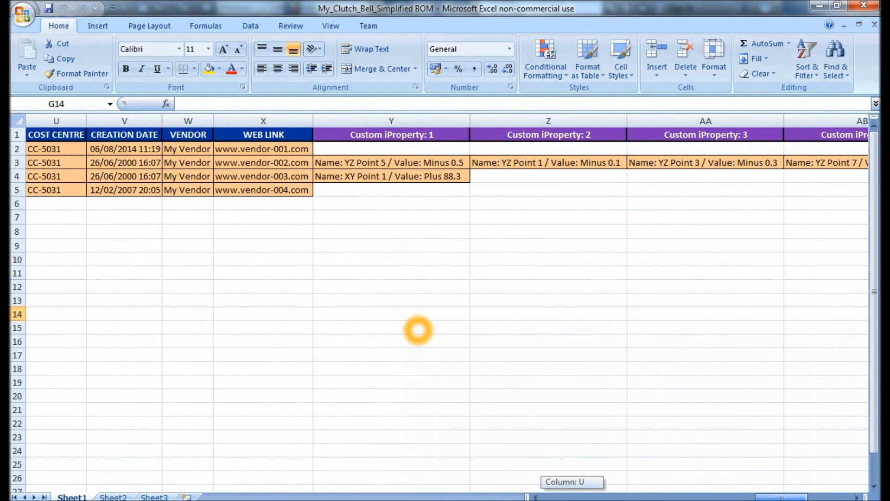
{"action": "scroll", "coordinate": [418, 330], "scroll_direction": "right", "scroll_amount": 4}
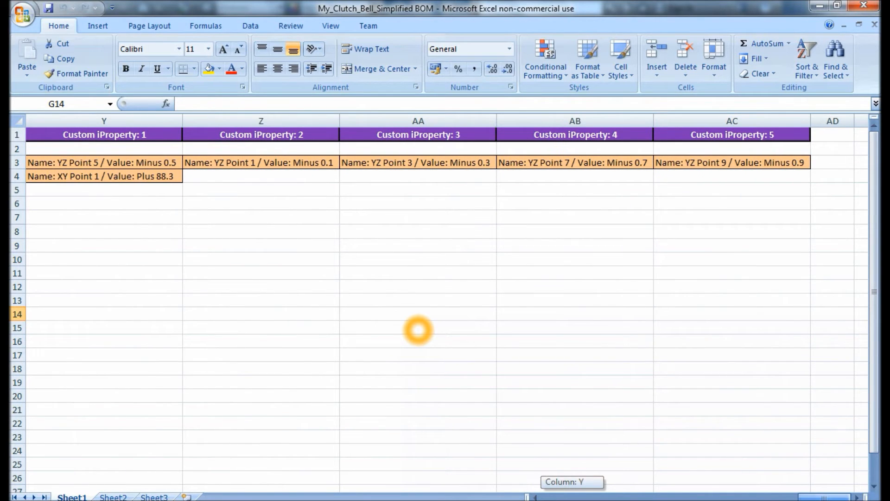
{"action": "scroll", "coordinate": [418, 330], "scroll_direction": "left", "scroll_amount": 20}
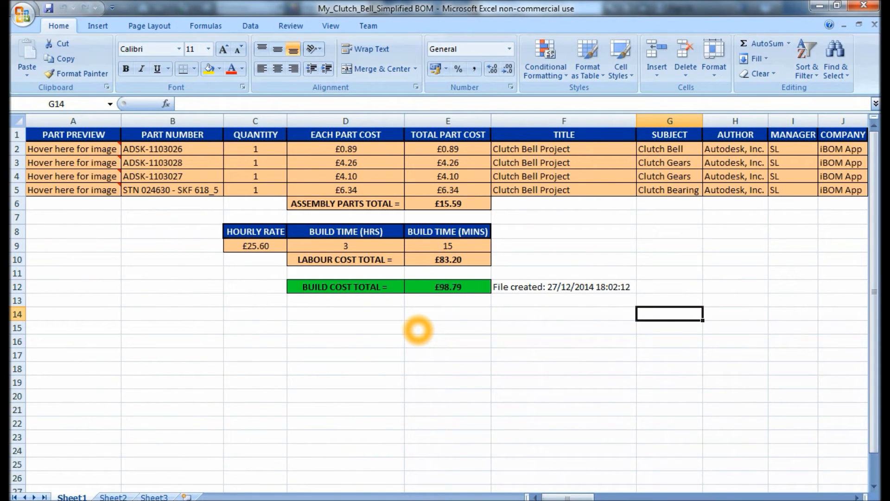
Set the hourly rate in cell C9 to 26.6
{"action": "left_click", "coordinate": [255, 245]}
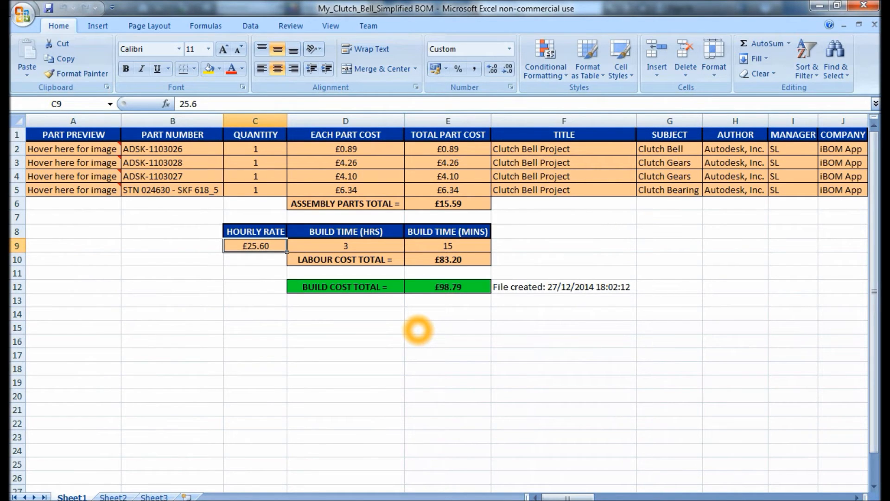
{"action": "double_click", "coordinate": [256, 246]}
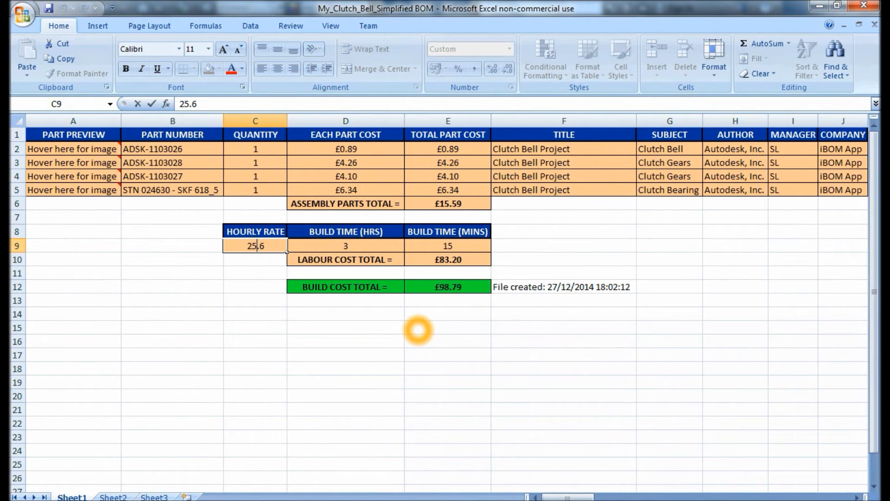
{"action": "key", "text": "BackSpace"}
{"action": "type", "text": "6"}
{"action": "left_click", "coordinate": [255, 328]}
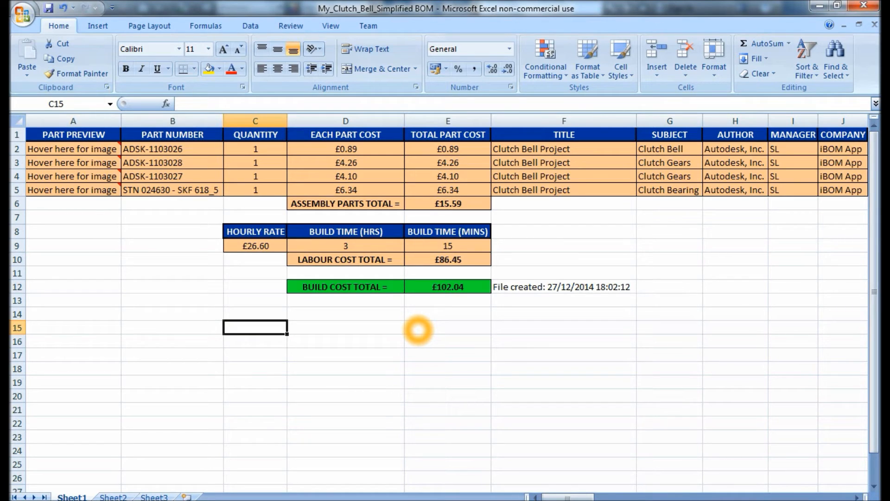
Set the build time minutes in cell E9 to 12
{"action": "key", "text": "Right"}
{"action": "key", "text": "Right"}
{"action": "key", "text": "Up"}
{"action": "key", "text": "Up"}
{"action": "key", "text": "Up"}
{"action": "key", "text": "Up"}
{"action": "key", "text": "Up"}
{"action": "key", "text": "Up"}
{"action": "key", "text": "F2"}
{"action": "key", "text": "BackSpace"}
{"action": "type", "text": "2"}
{"action": "key", "text": "Return"}
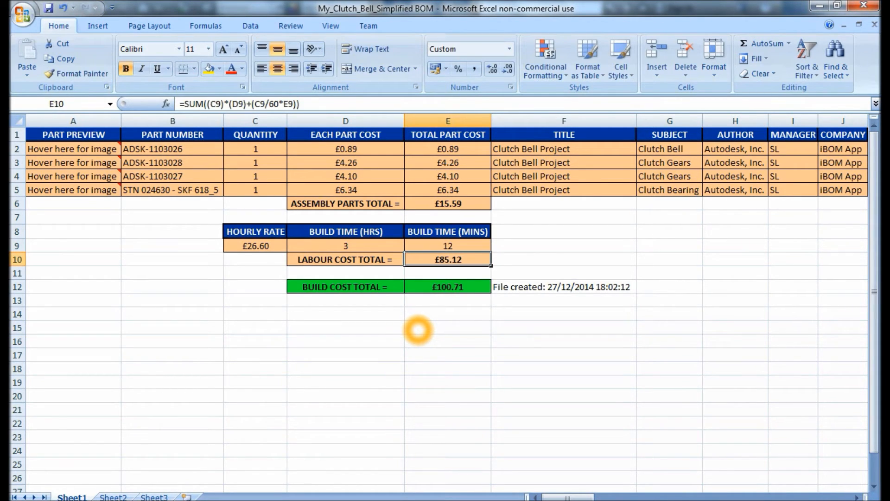
{"action": "key", "text": "Right"}
{"action": "key", "text": "Down"}
{"action": "key", "text": "Down"}
{"action": "key", "text": "Down"}
{"action": "key", "text": "Down"}
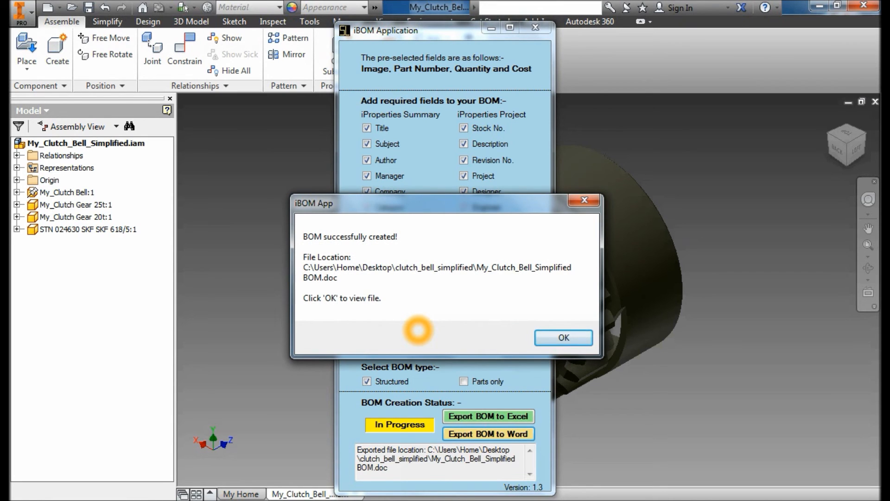
Open the exported Word BOM and examine its parts table across all columns, from the part previews to the web links
{"action": "key", "text": "Return"}
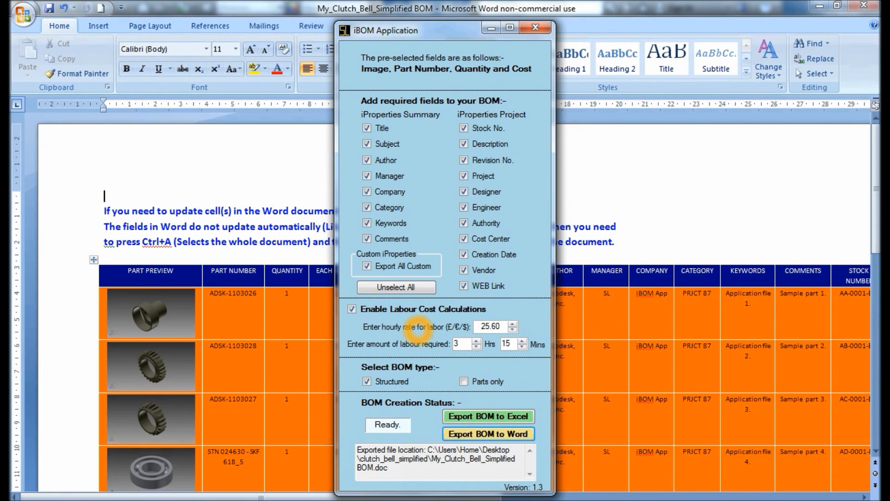
{"action": "scroll", "coordinate": [415, 336], "scroll_direction": "down", "scroll_amount": 3}
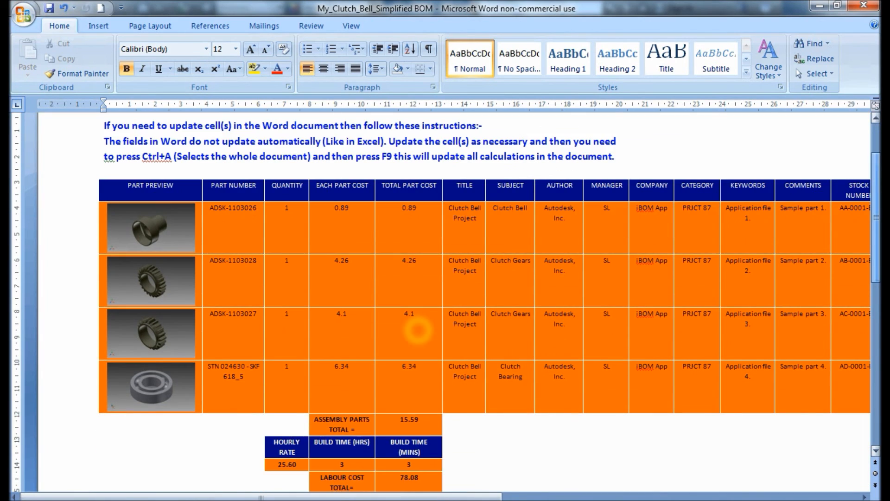
{"action": "scroll", "coordinate": [417, 330], "scroll_direction": "down", "scroll_amount": 1}
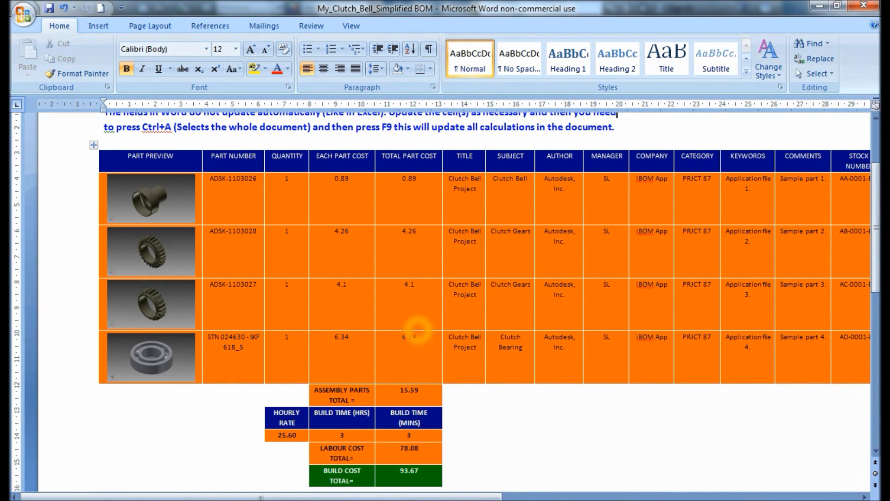
{"action": "scroll", "coordinate": [417, 330], "scroll_direction": "right", "scroll_amount": 5}
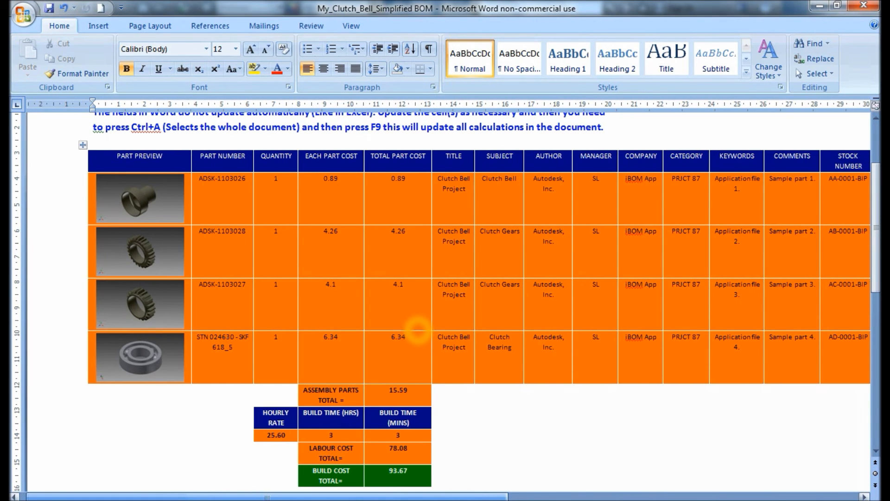
{"action": "scroll", "coordinate": [417, 330], "scroll_direction": "right", "scroll_amount": 20}
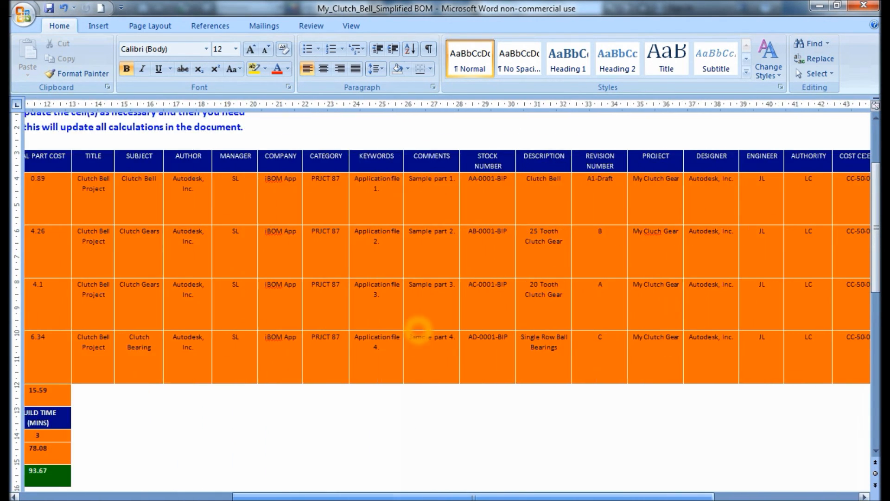
{"action": "scroll", "coordinate": [417, 329], "scroll_direction": "right", "scroll_amount": 8}
{"action": "scroll", "coordinate": [417, 330], "scroll_direction": "left", "scroll_amount": 15}
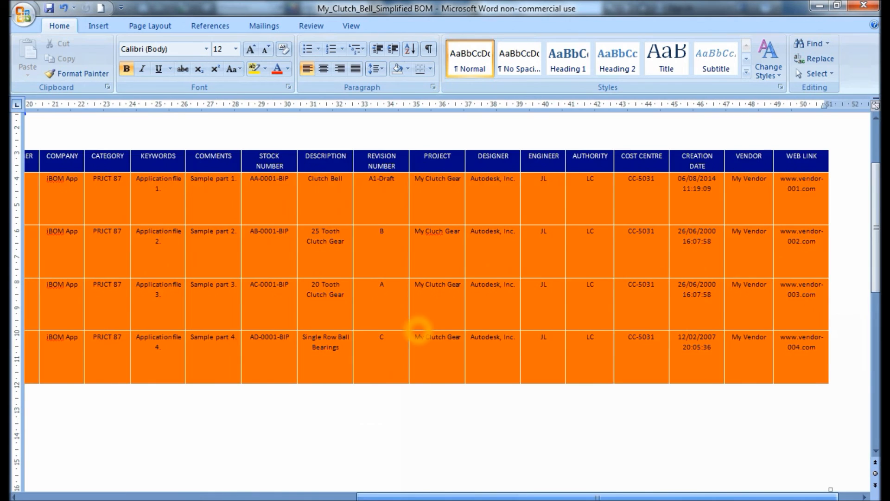
{"action": "scroll", "coordinate": [418, 330], "scroll_direction": "left", "scroll_amount": 18}
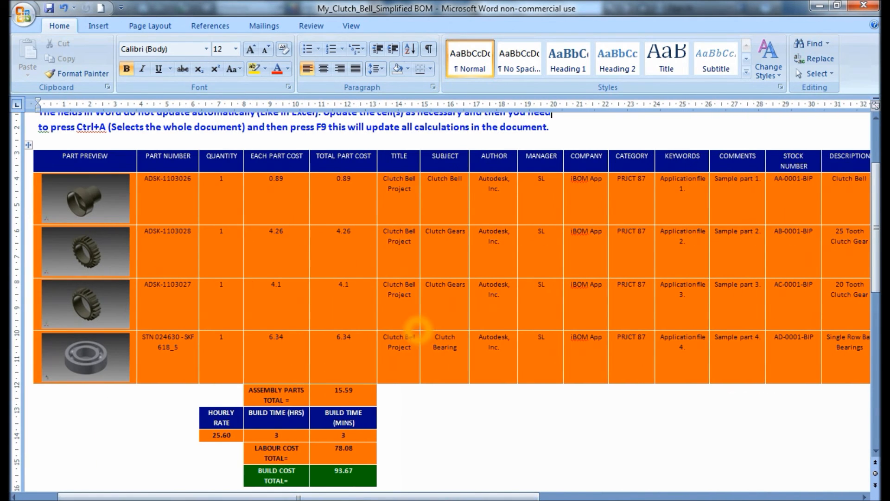
Examine the labour and build cost rows and the Custom iProperties table in the Word BOM
{"action": "scroll", "coordinate": [417, 330], "scroll_direction": "down", "scroll_amount": 5}
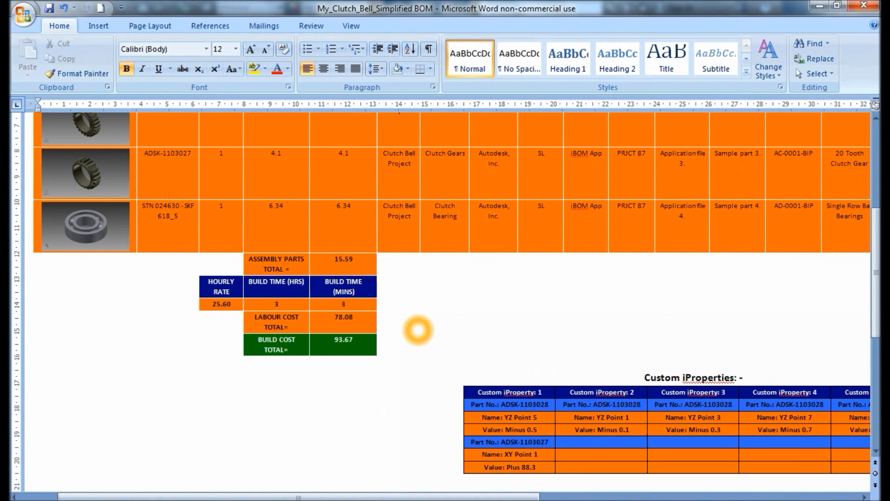
{"action": "scroll", "coordinate": [418, 330], "scroll_direction": "right", "scroll_amount": 1}
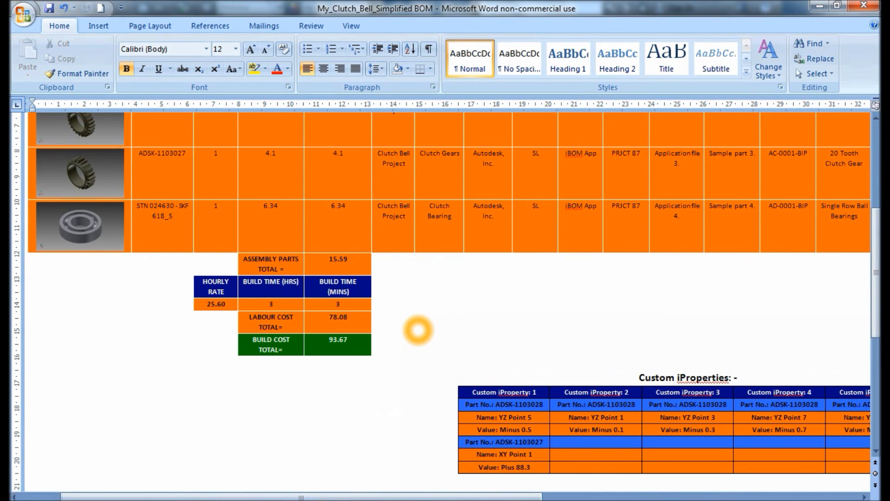
{"action": "scroll", "coordinate": [418, 330], "scroll_direction": "right", "scroll_amount": 10}
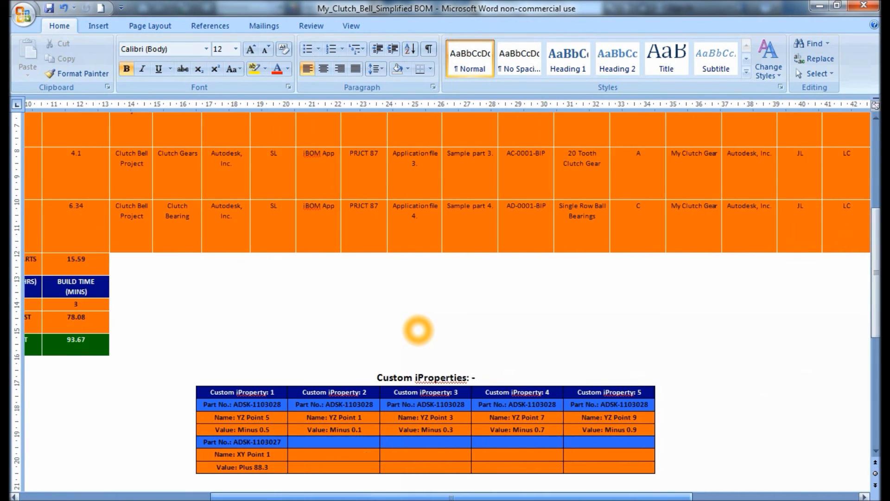
{"action": "scroll", "coordinate": [419, 329], "scroll_direction": "down", "scroll_amount": 3}
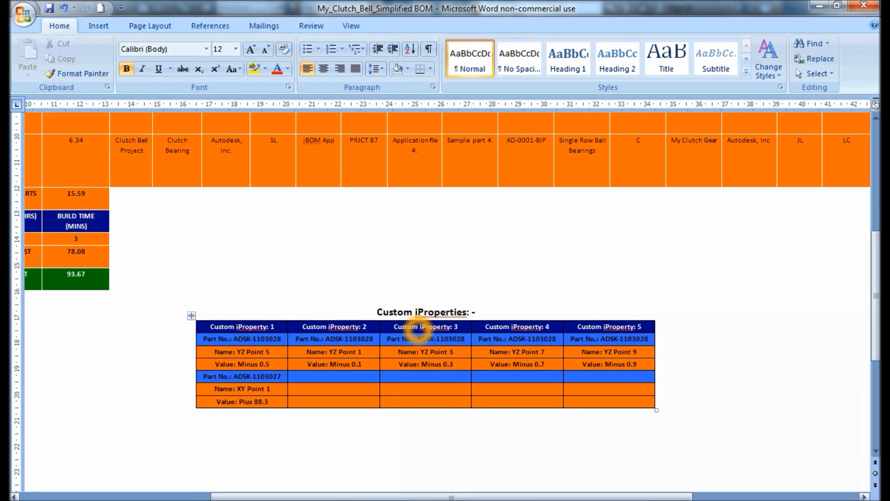
{"action": "scroll", "coordinate": [419, 328], "scroll_direction": "left", "scroll_amount": 3}
{"action": "scroll", "coordinate": [419, 328], "scroll_direction": "left", "scroll_amount": 10}
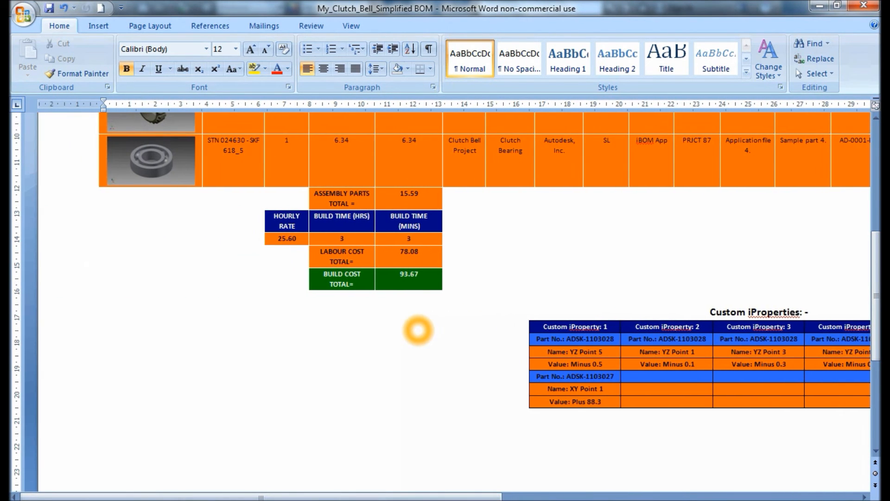
{"action": "scroll", "coordinate": [419, 330], "scroll_direction": "up", "scroll_amount": 10}
{"action": "scroll", "coordinate": [418, 330], "scroll_direction": "down", "scroll_amount": 3}
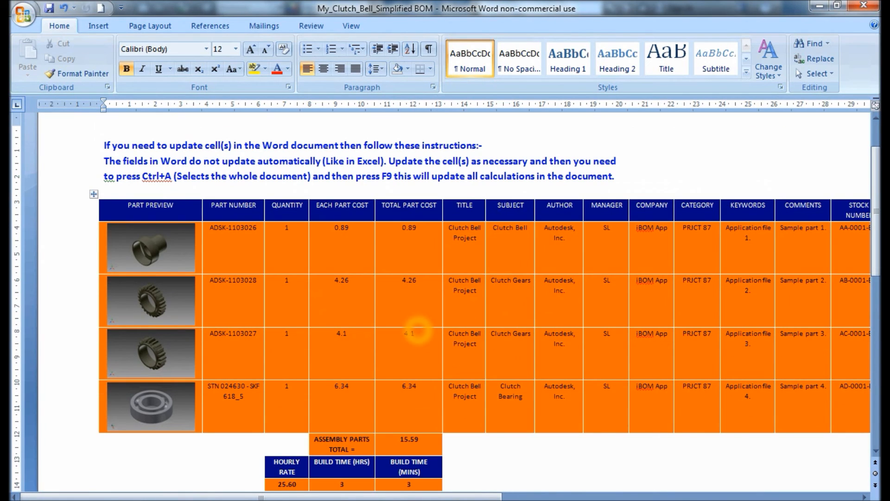
Replace the total part cost of ADSK-1103028 in the Word table with 6
{"action": "left_click", "coordinate": [418, 330]}
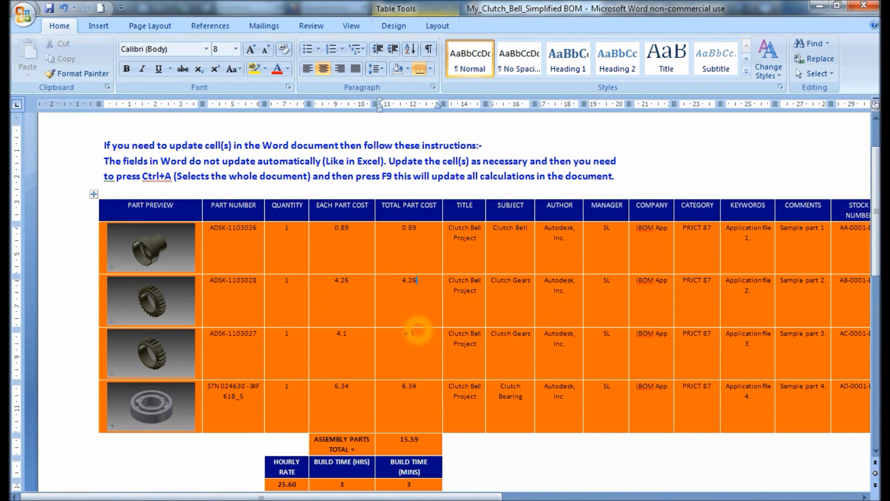
{"action": "key", "text": "shift+Home"}
{"action": "type", "text": "6"}
{"action": "scroll", "coordinate": [418, 330], "scroll_direction": "down", "scroll_amount": 1}
{"action": "scroll", "coordinate": [418, 330], "scroll_direction": "up", "scroll_amount": 2}
{"action": "scroll", "coordinate": [418, 330], "scroll_direction": "down", "scroll_amount": 2}
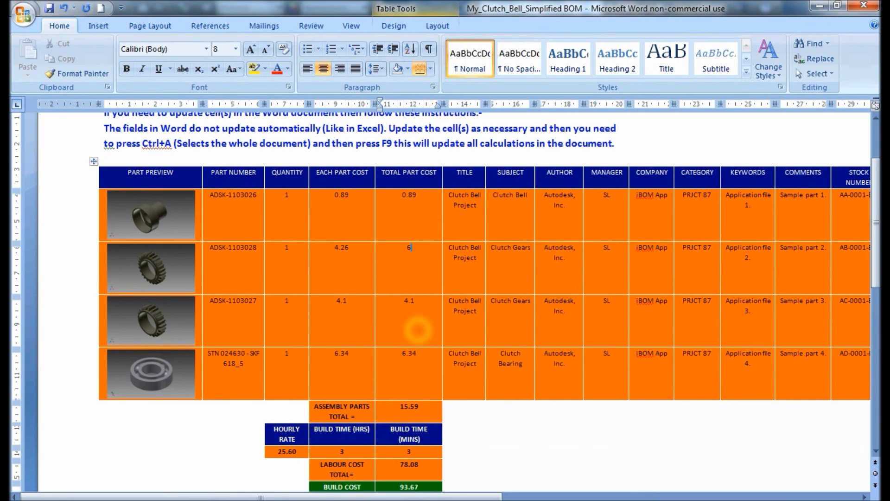
{"action": "scroll", "coordinate": [418, 330], "scroll_direction": "up", "scroll_amount": 2}
{"action": "scroll", "coordinate": [419, 330], "scroll_direction": "down", "scroll_amount": 3}
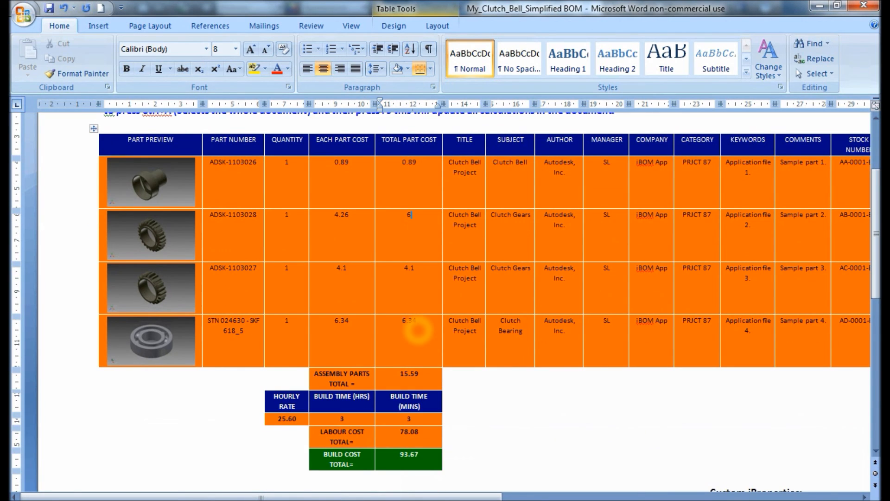
Select the whole document and update all its calculated fields to reflect the changed part cost
{"action": "key", "text": "ctrl+a"}
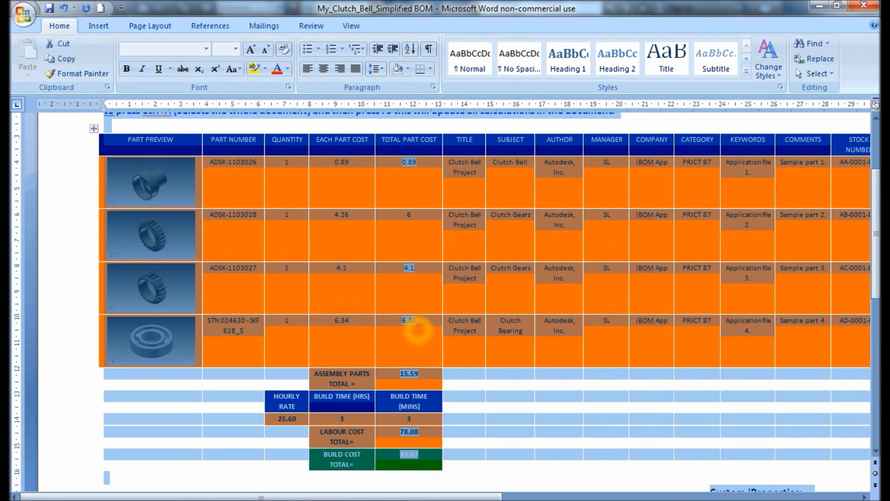
{"action": "left_click", "coordinate": [418, 330]}
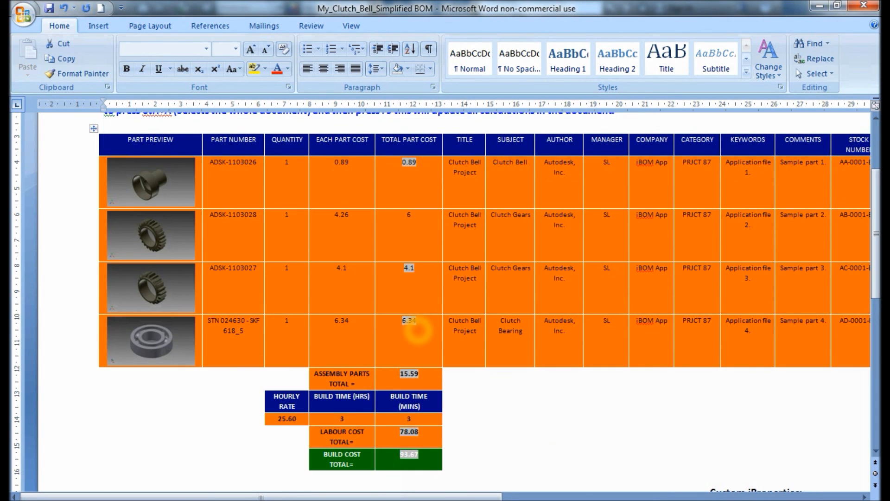
{"action": "key", "text": "ctrl+a"}
{"action": "key", "text": "F9"}
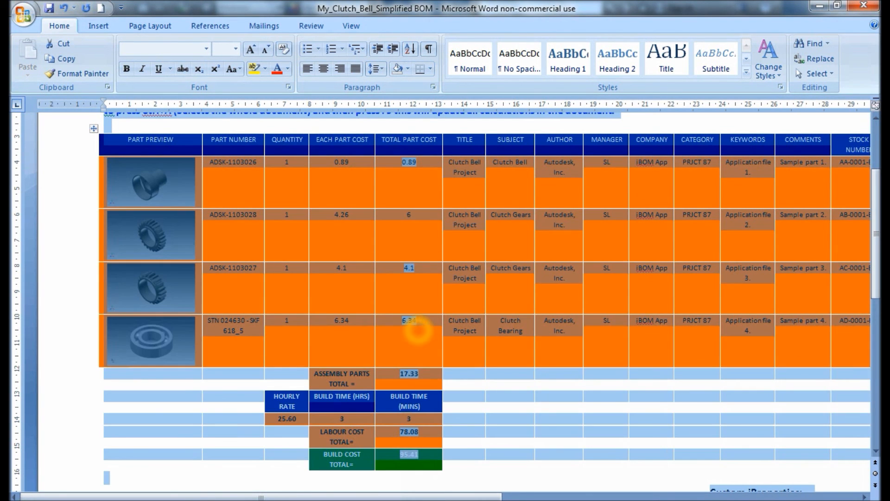
{"action": "left_click", "coordinate": [418, 330]}
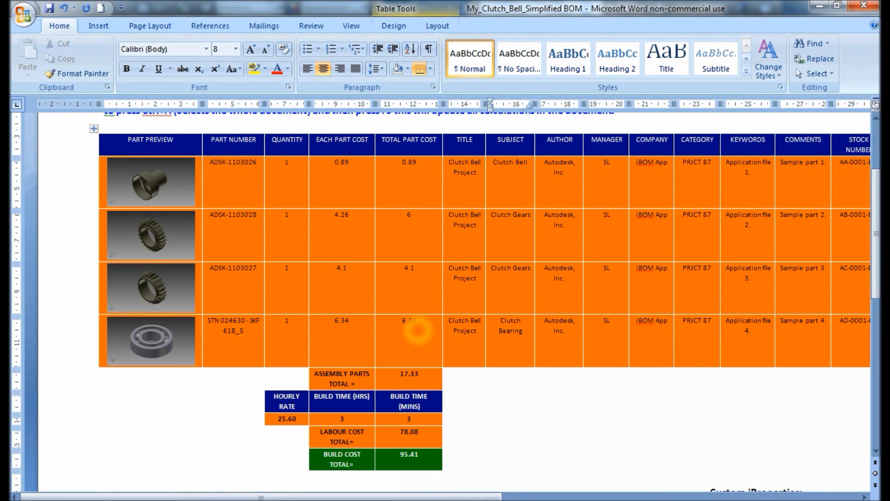
Set the quantity of ADSK-1103027 to 10 and update all calculated fields in the document
{"action": "scroll", "coordinate": [418, 330], "scroll_direction": "down", "scroll_amount": 1}
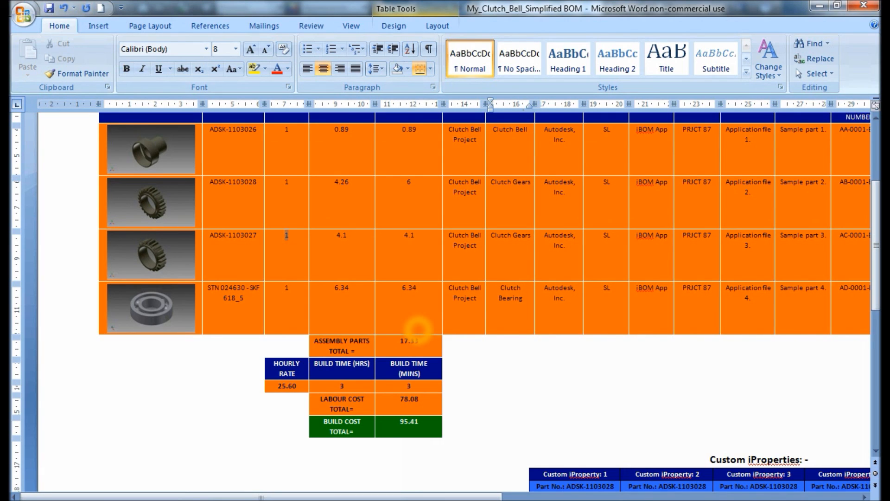
{"action": "double_click", "coordinate": [286, 235]}
{"action": "type", "text": "10"}
{"action": "double_click", "coordinate": [512, 421]}
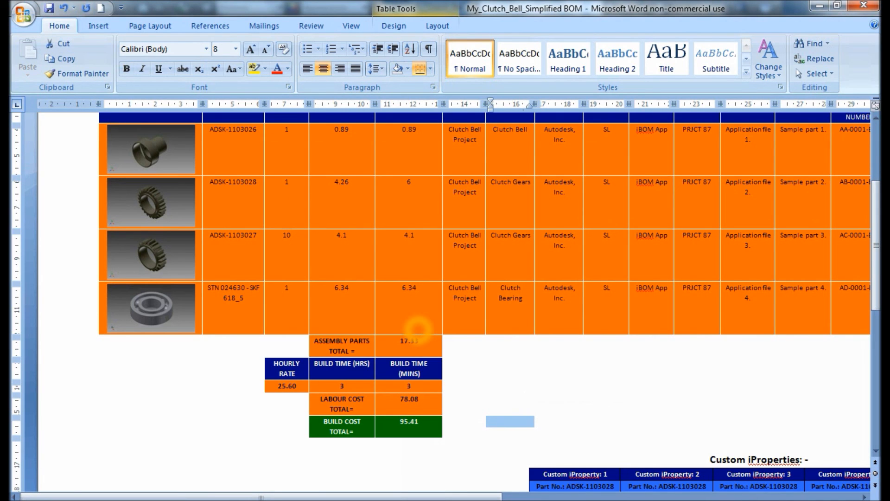
{"action": "key", "text": "ctrl+a"}
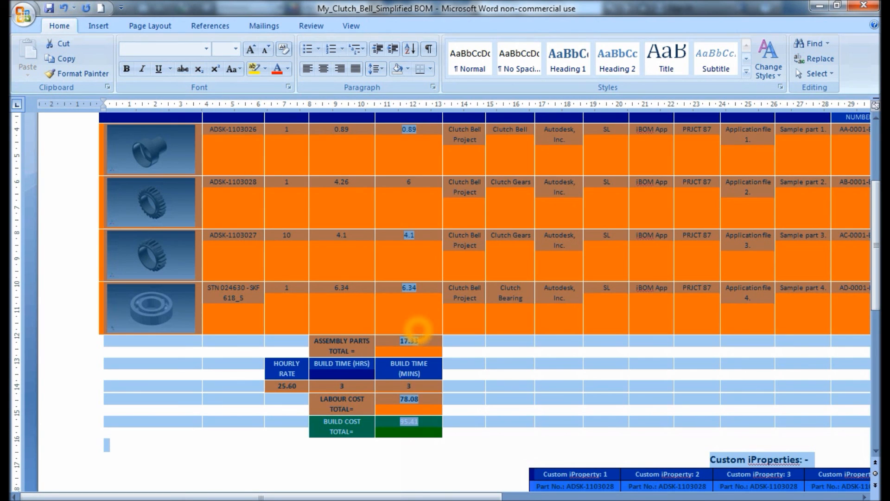
{"action": "key", "text": "F9"}
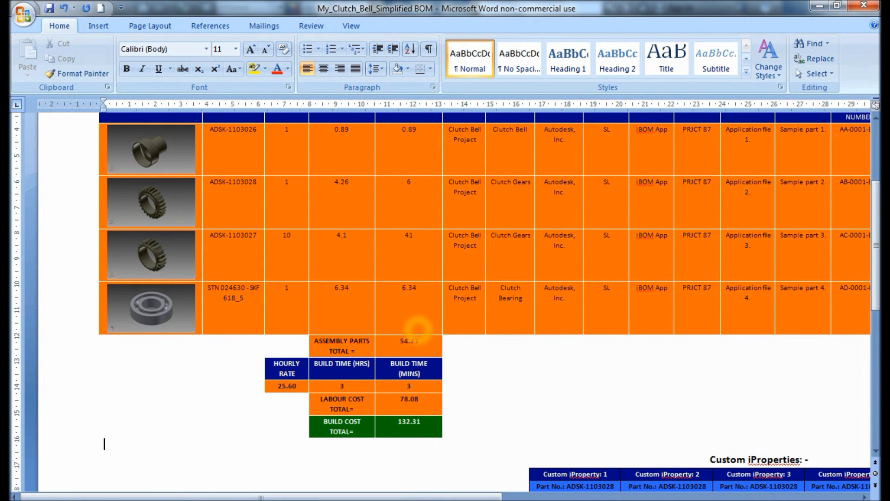
{"action": "scroll", "coordinate": [418, 329], "scroll_direction": "down", "scroll_amount": 2}
{"action": "scroll", "coordinate": [418, 329], "scroll_direction": "up", "scroll_amount": 6}
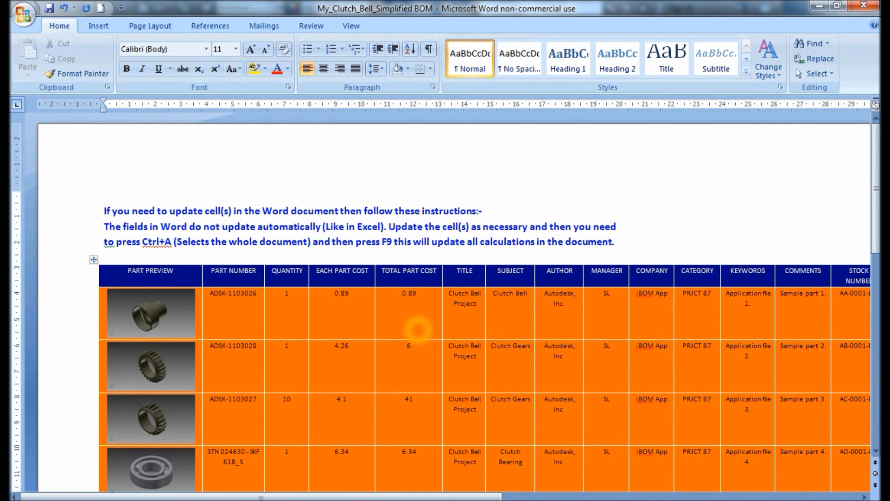
{"action": "scroll", "coordinate": [418, 330], "scroll_direction": "down", "scroll_amount": 3}
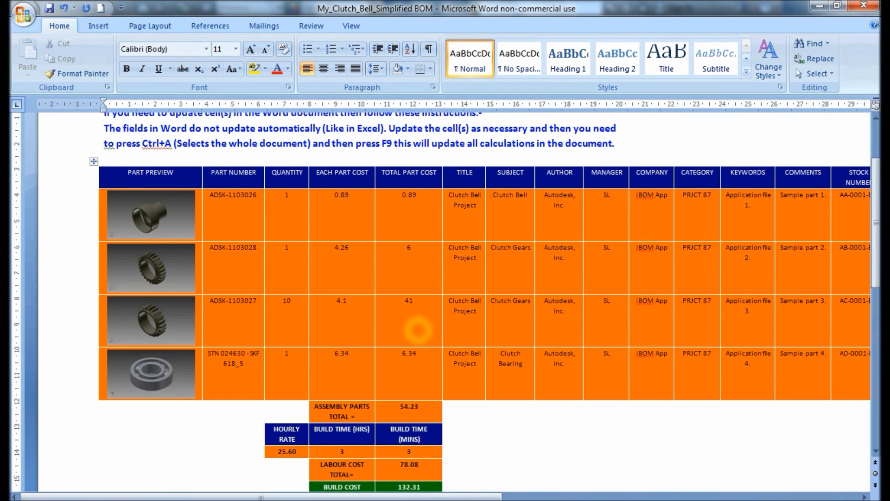
{"action": "scroll", "coordinate": [418, 330], "scroll_direction": "up", "scroll_amount": 3}
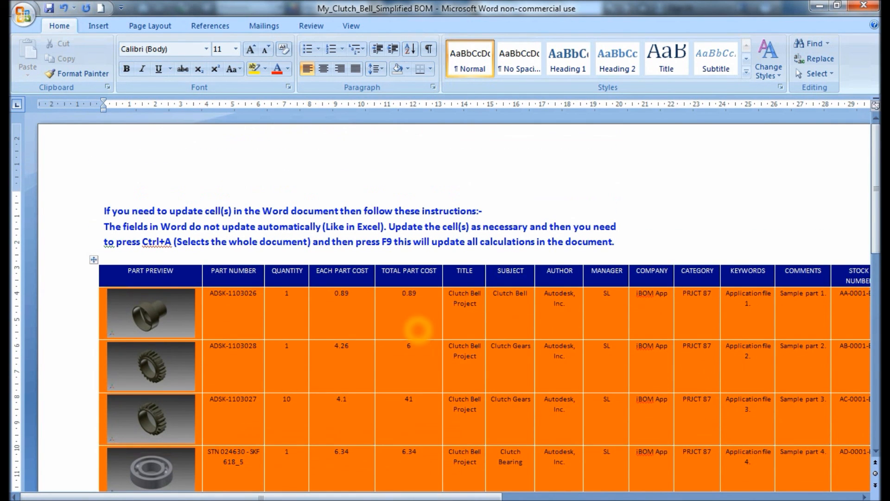